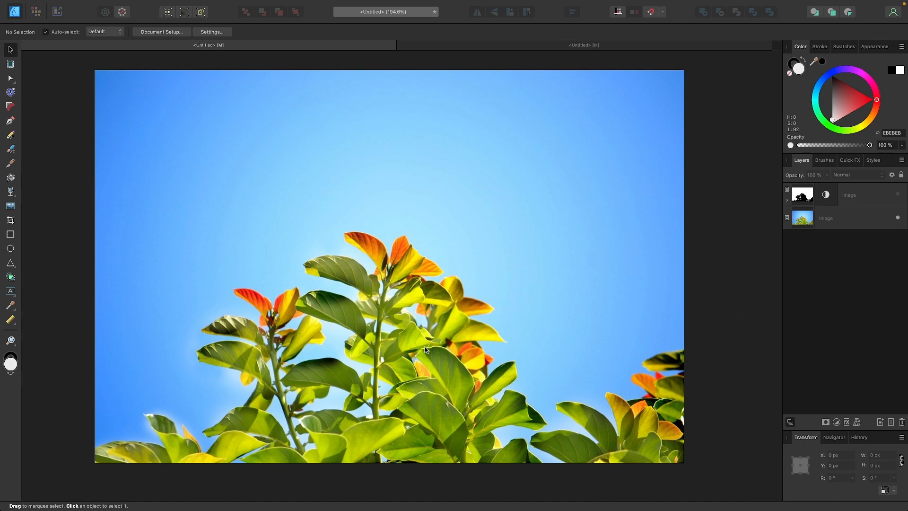
- Show the finished silhouette layer, then switch to the document with the original colour photo
left_click(898, 195)
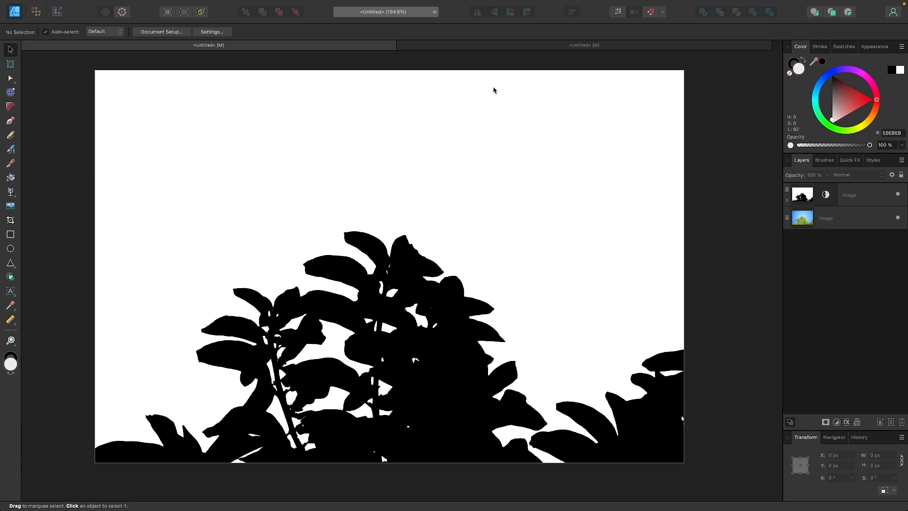
left_click(559, 47)
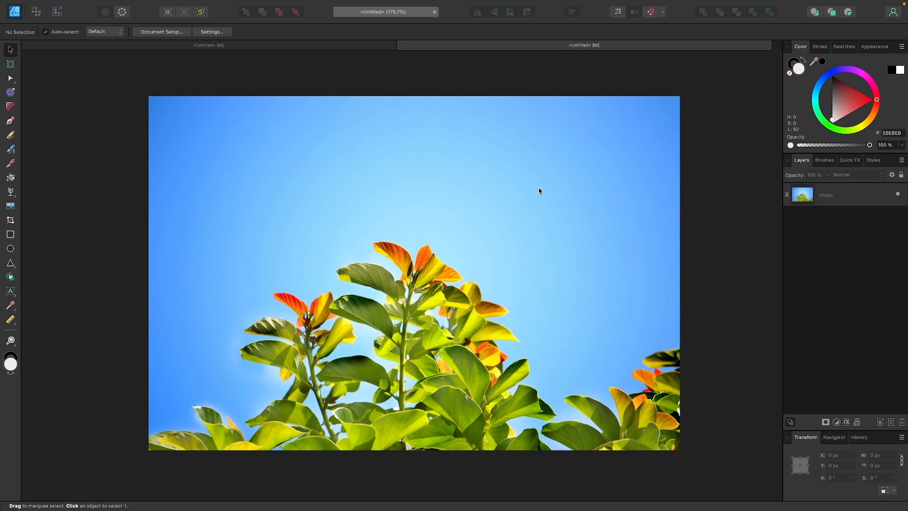
- Apply a Threshold adjustment to the leaf photo layer and shift its black-white split near 50%
left_click(852, 199)
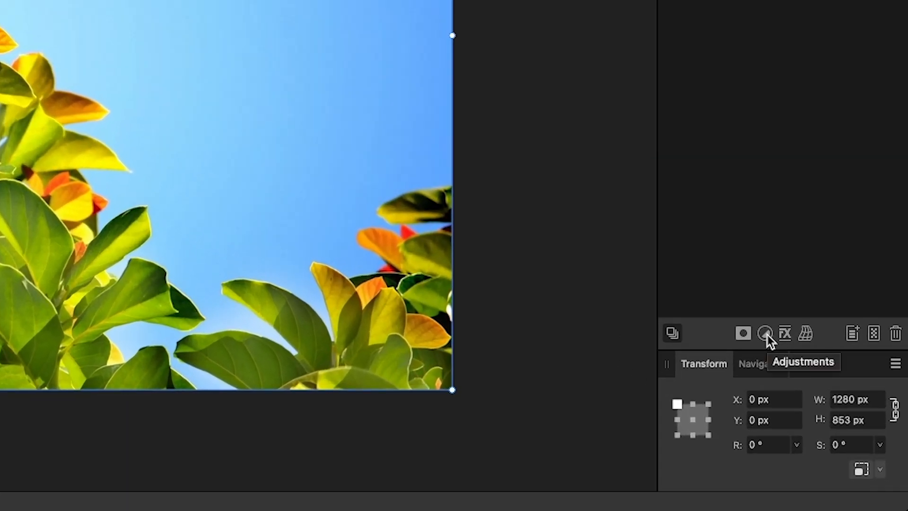
left_click(766, 334)
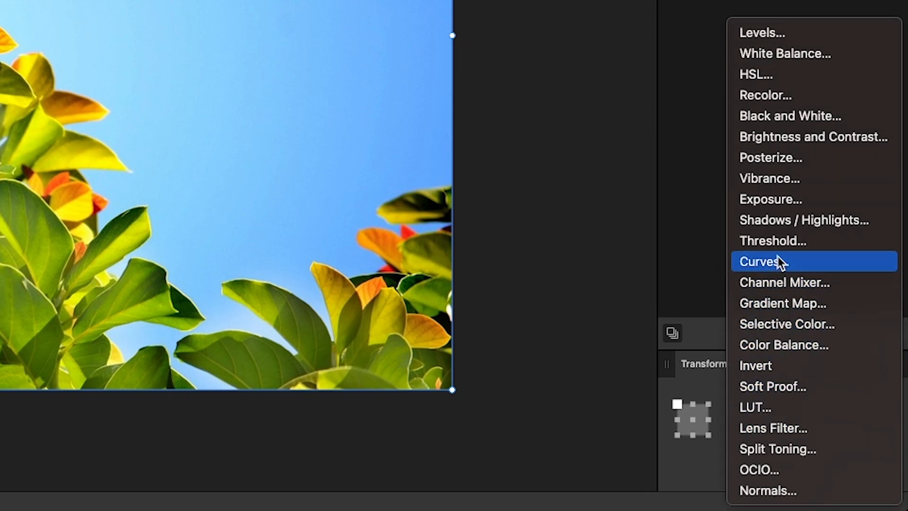
left_click(774, 242)
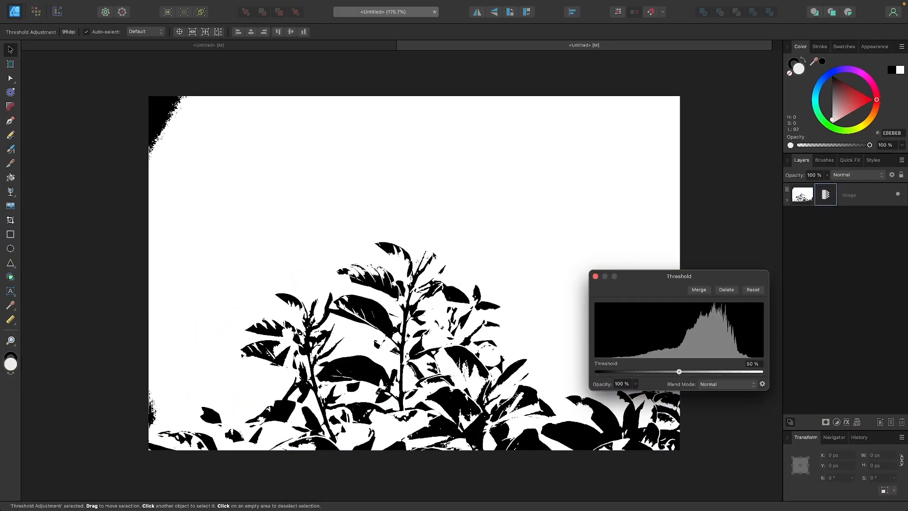
mouse_move(681, 374)
left_mouse_down()
mouse_move(715, 373)
mouse_move(644, 373)
mouse_move(725, 376)
mouse_move(714, 373)
left_mouse_up()
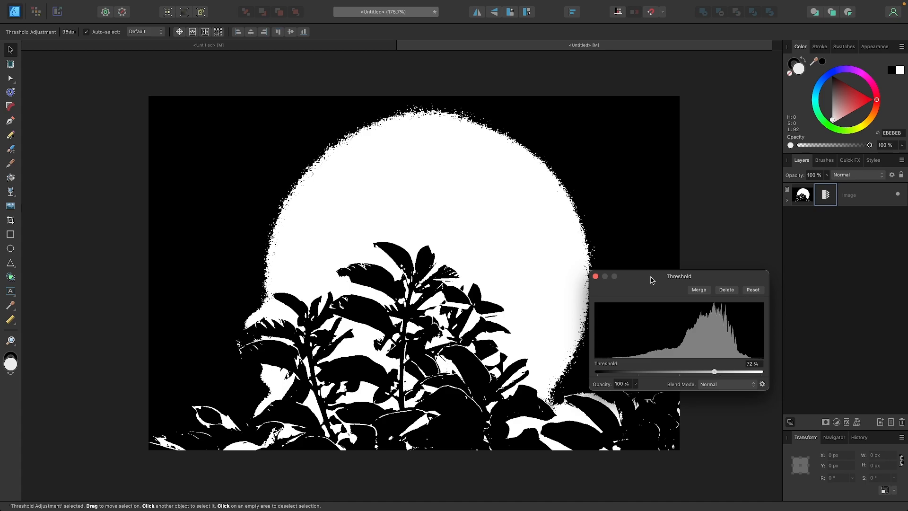
- Undo the Threshold adjustment, reselect the photo layer and bring up the adjustments list
key("ctrl+z")
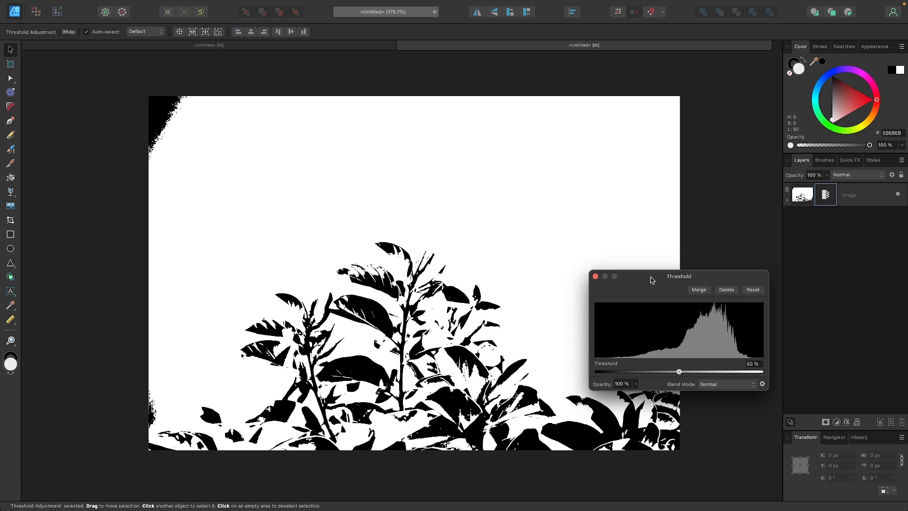
key("ctrl+z")
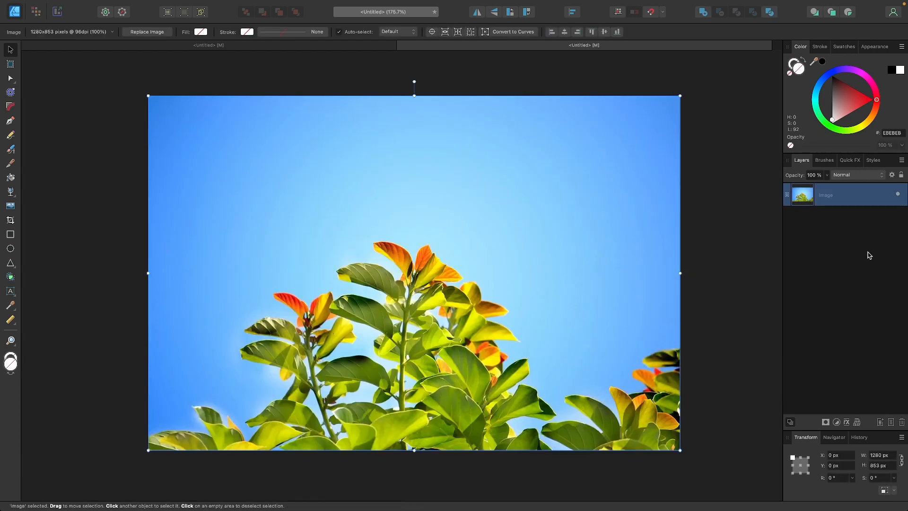
left_click(868, 256)
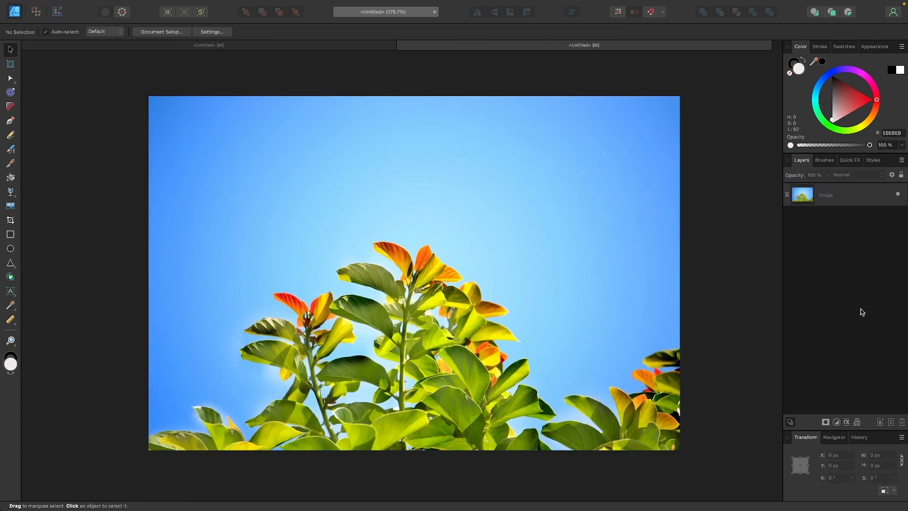
left_click(845, 205)
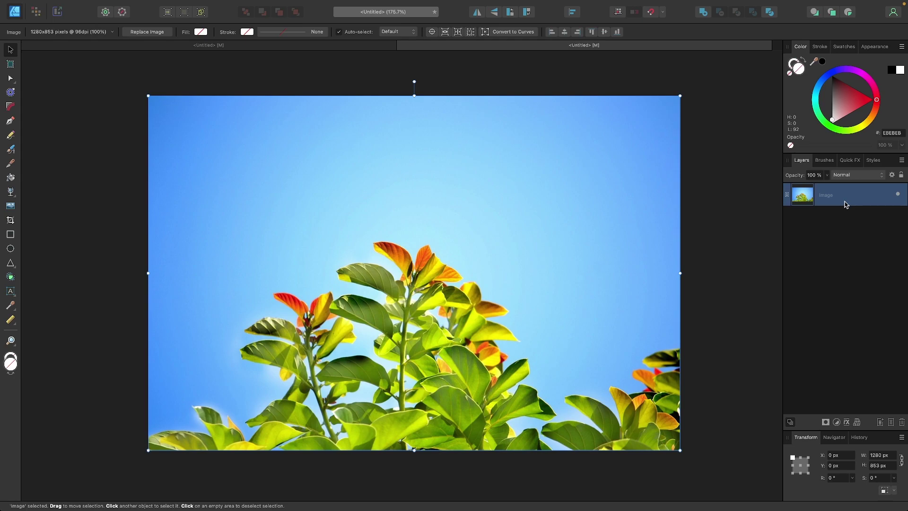
left_click(836, 422)
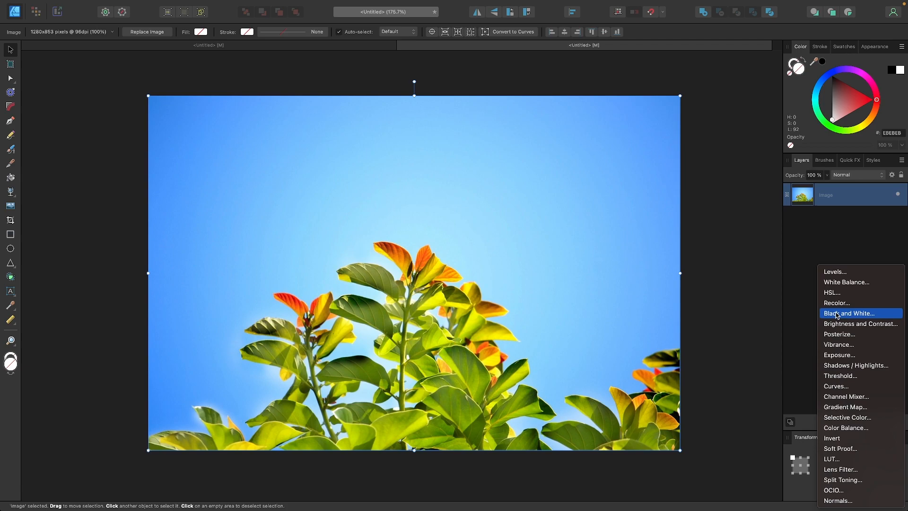
- Add a Black & White adjustment with green, yellow and red pulled to -200% so the leaves go black
left_click(836, 315)
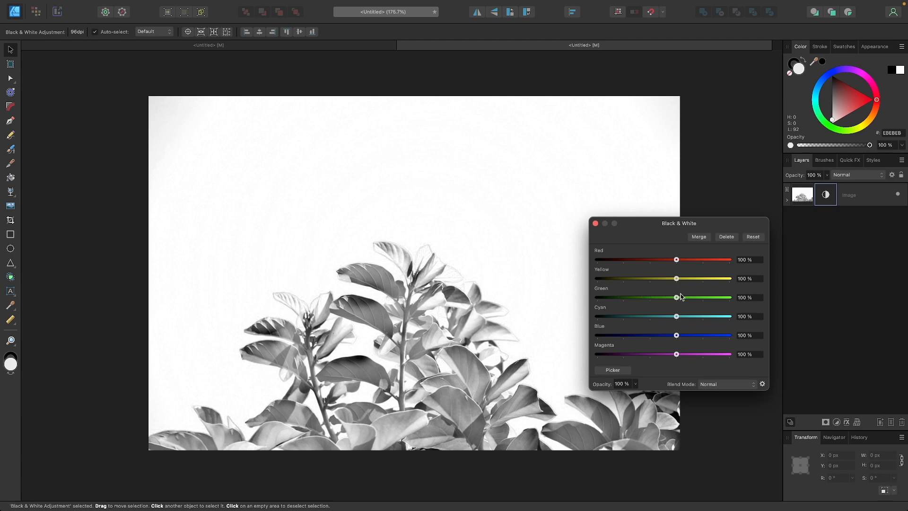
left_click_drag(675, 298, 594, 305)
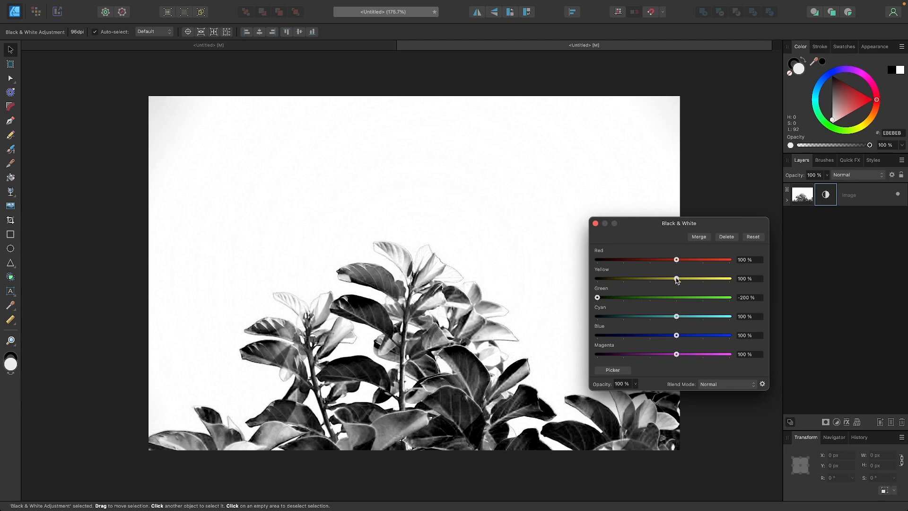
left_click_drag(676, 281, 597, 281)
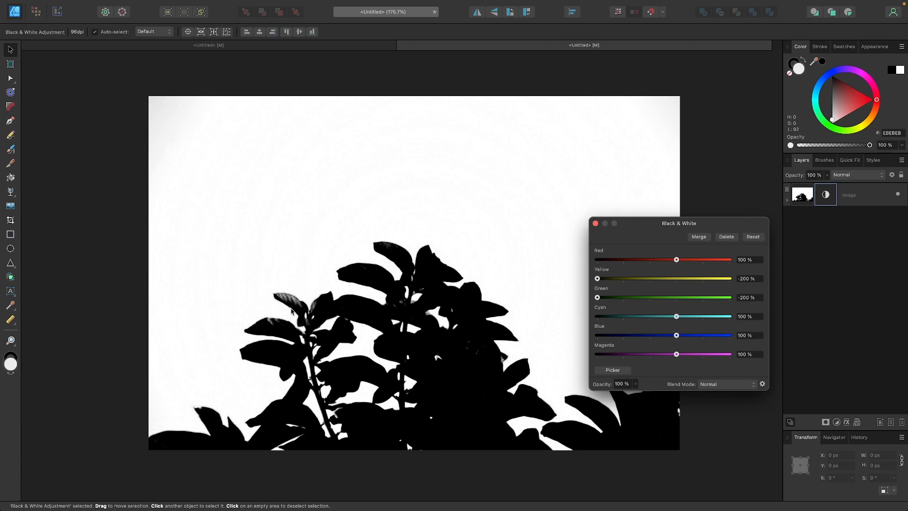
scroll(291, 310, "up", 3)
scroll(292, 311, "up", 2)
scroll(291, 311, "up", 1)
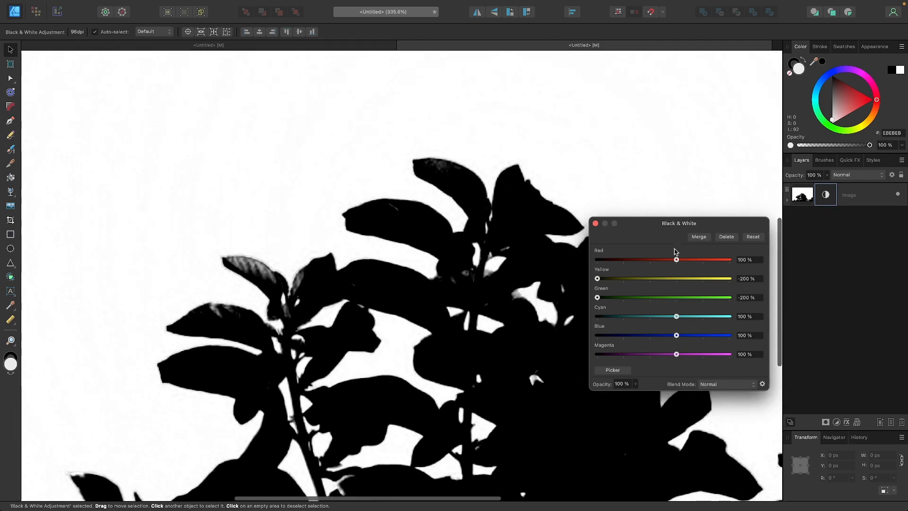
left_click_drag(677, 260, 598, 263)
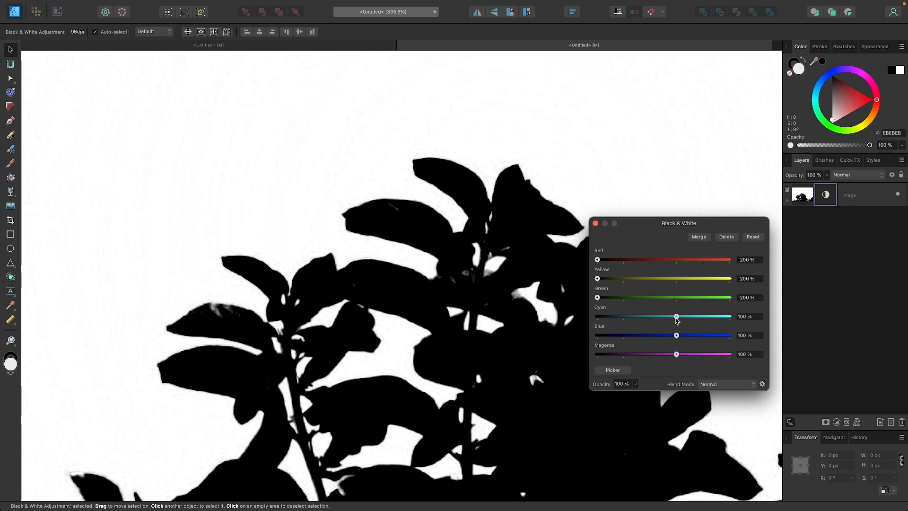
scroll(387, 236, "down", 3)
scroll(305, 245, "down", 1)
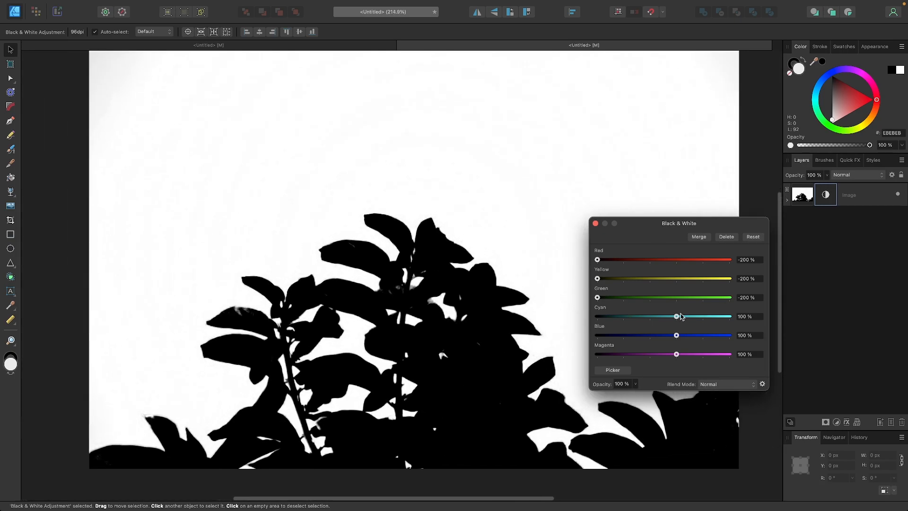
- Push cyan and blue to 300% to whiten the sky, leaving magenta near default
left_click_drag(681, 317, 637, 319)
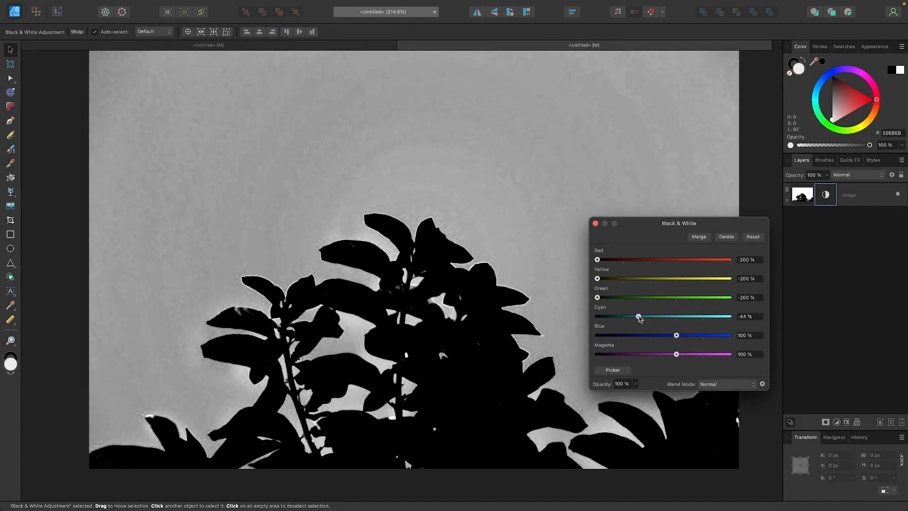
left_click_drag(639, 319, 730, 318)
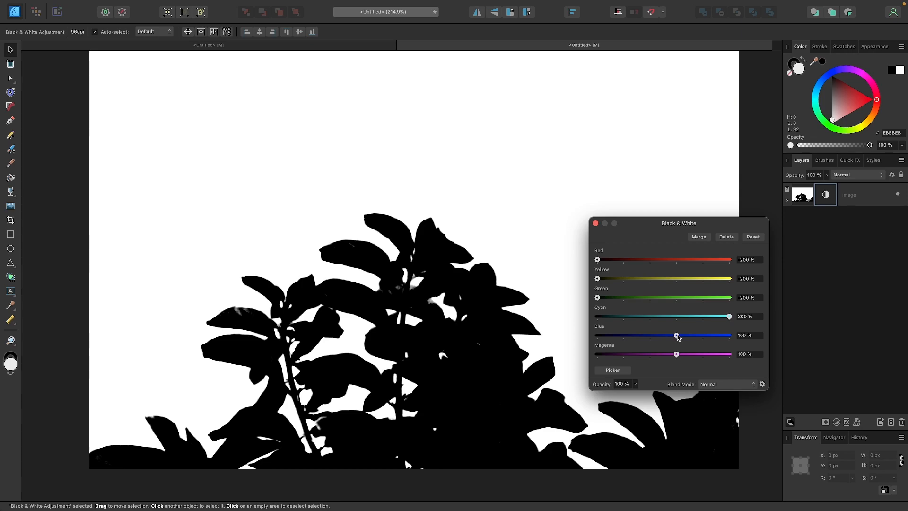
left_click_drag(678, 337, 760, 338)
mouse_move(676, 355)
left_mouse_down()
mouse_move(624, 355)
mouse_move(686, 356)
mouse_move(676, 357)
left_mouse_up()
left_click(596, 224)
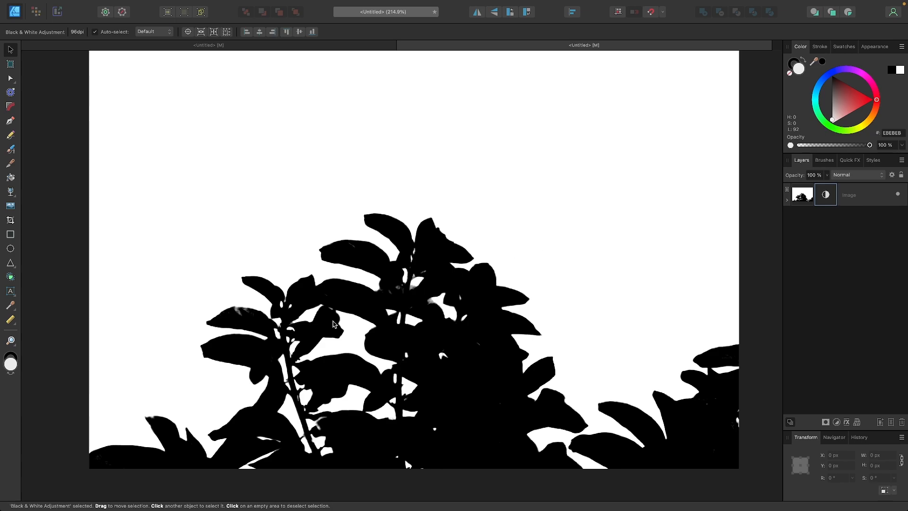
scroll(236, 313, "up", 2)
scroll(236, 314, "up", 1)
scroll(236, 314, "up", 1)
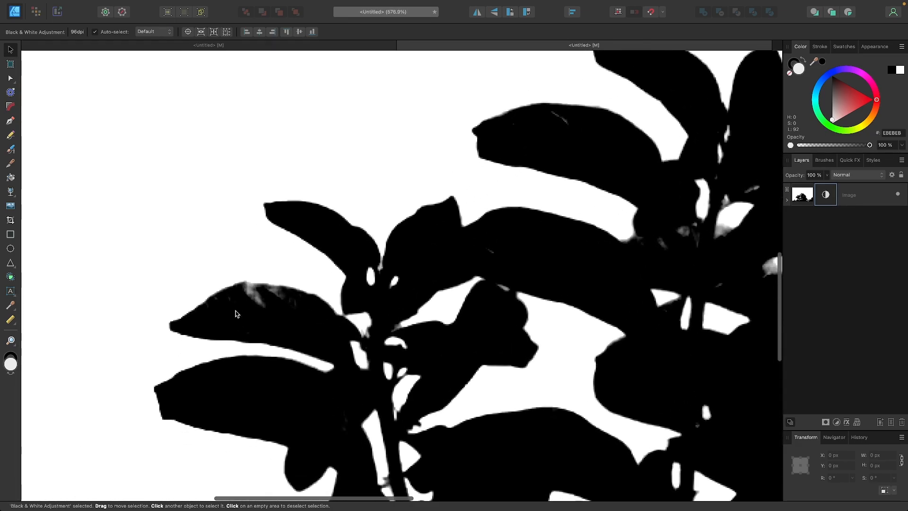
scroll(236, 314, "up", 1)
scroll(237, 309, "up", 1)
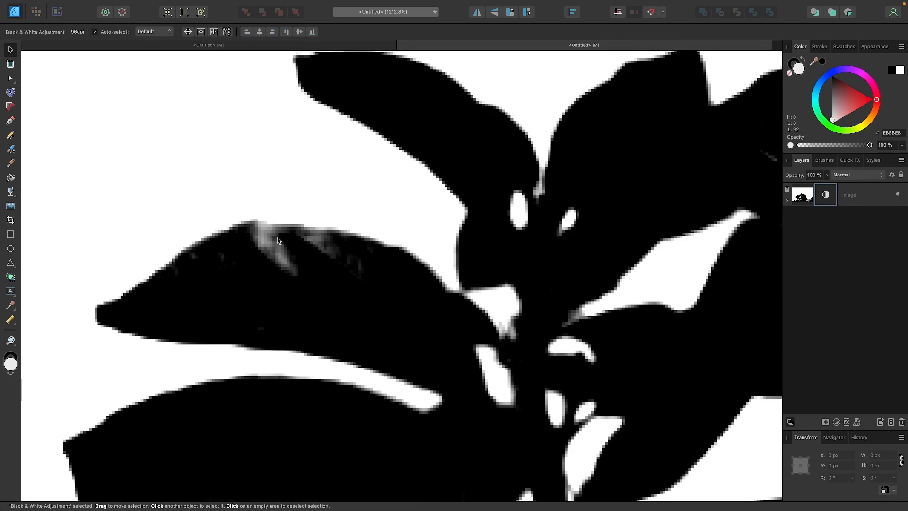
scroll(277, 239, "down", 3)
scroll(341, 248, "down", 1)
scroll(412, 259, "down", 1)
scroll(486, 268, "down", 1)
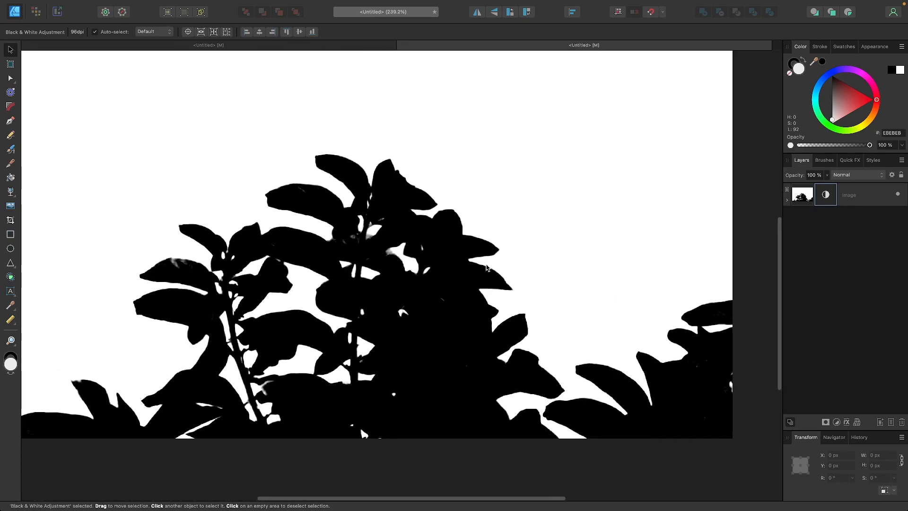
scroll(205, 177, "up", 2)
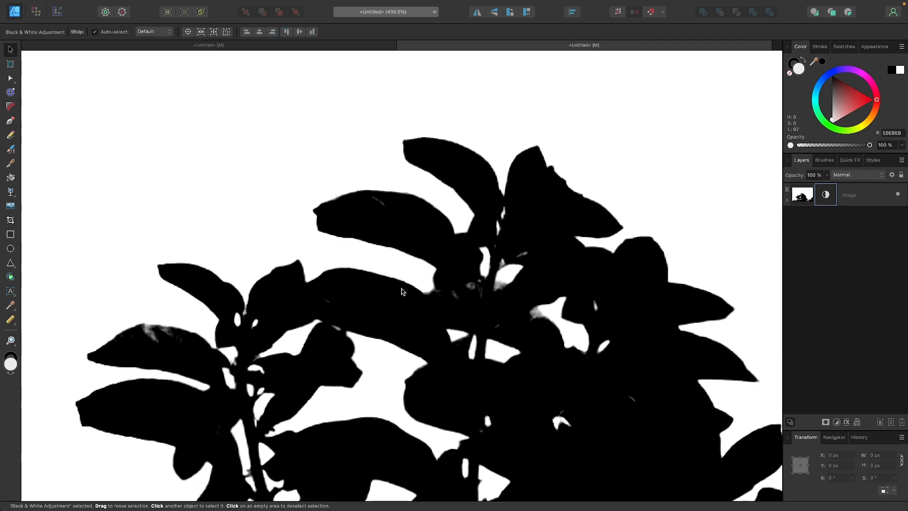
scroll(391, 303, "down", 3)
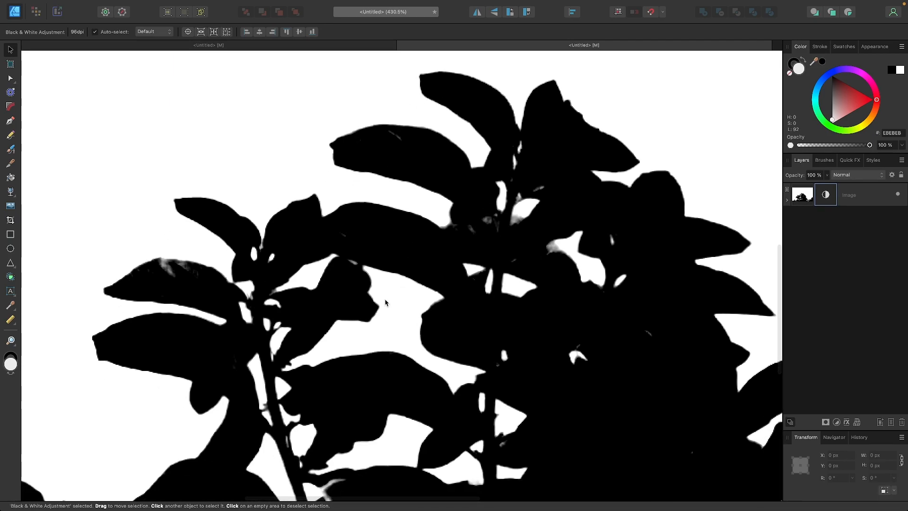
scroll(227, 331, "down", 1)
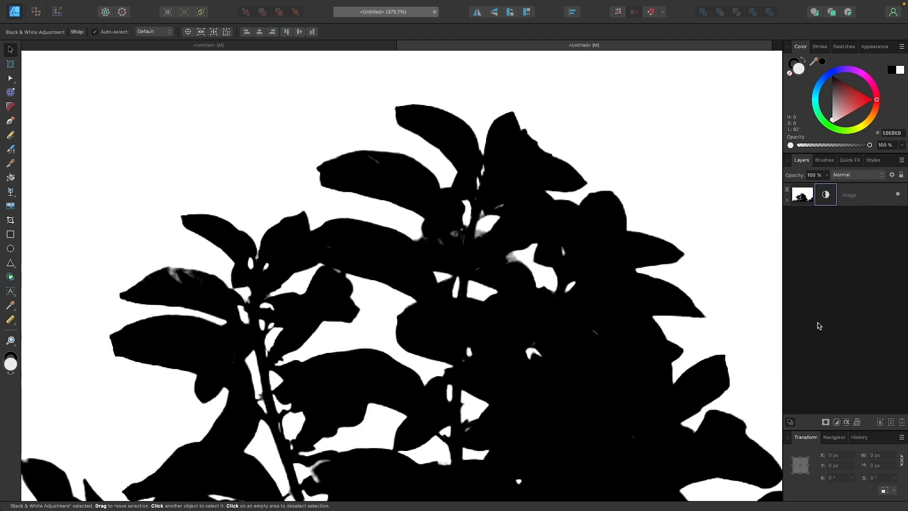
scroll(653, 300, "down", 2)
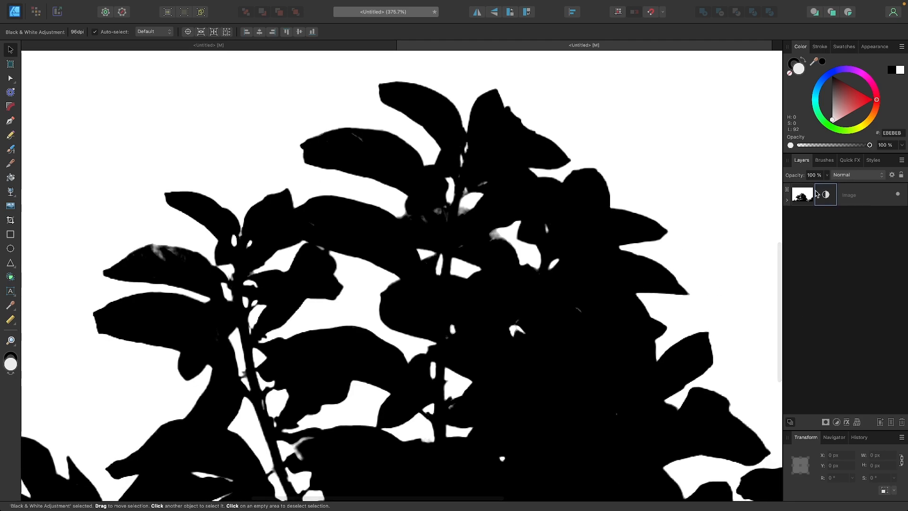
- Add a Levels adjustment to the Image layer and set its gamma to 2
left_click(804, 196)
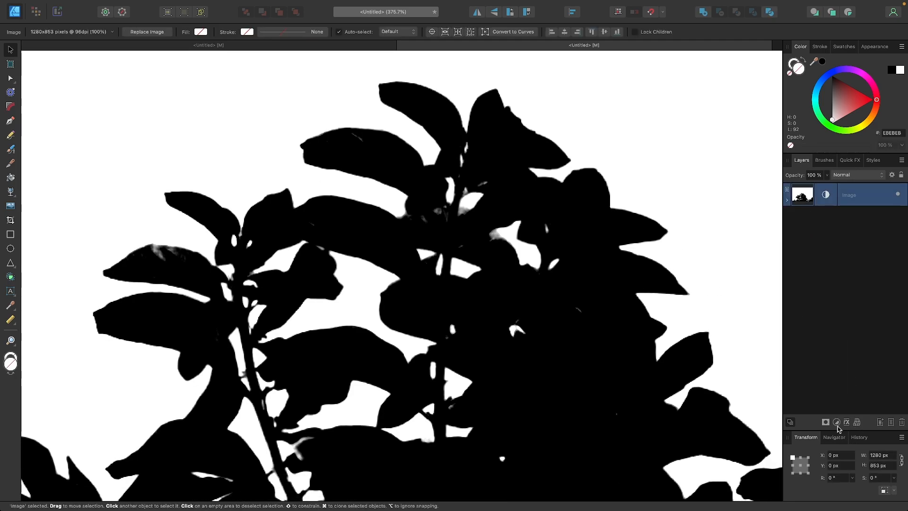
left_click(837, 424)
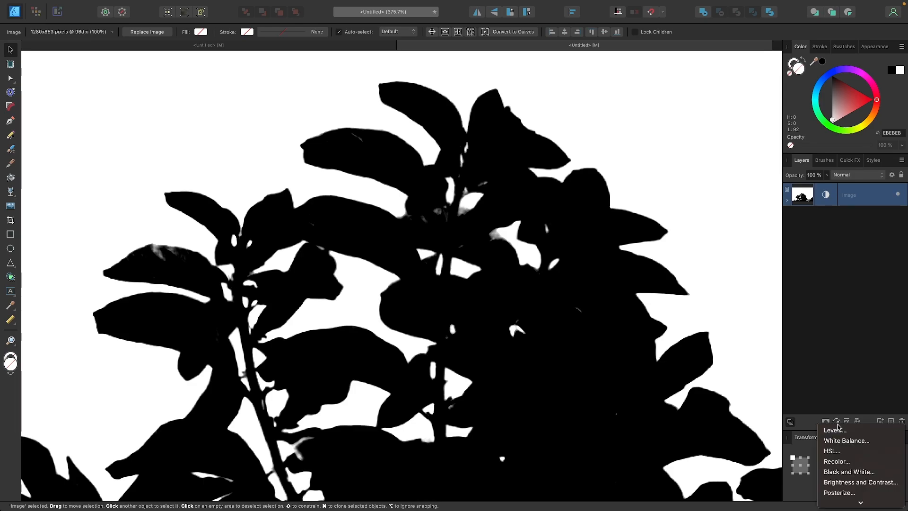
left_click(833, 430)
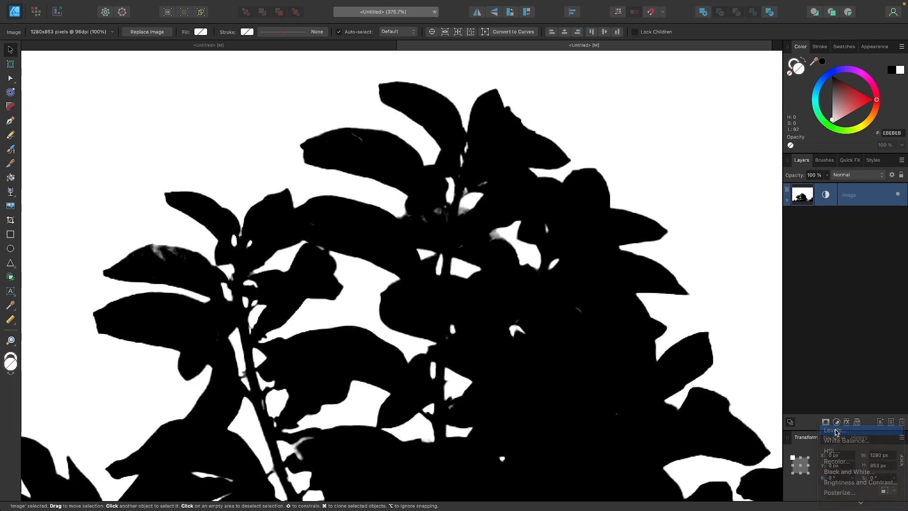
scroll(337, 267, "down", 5)
scroll(337, 267, "up", 5)
scroll(336, 267, "down", 3)
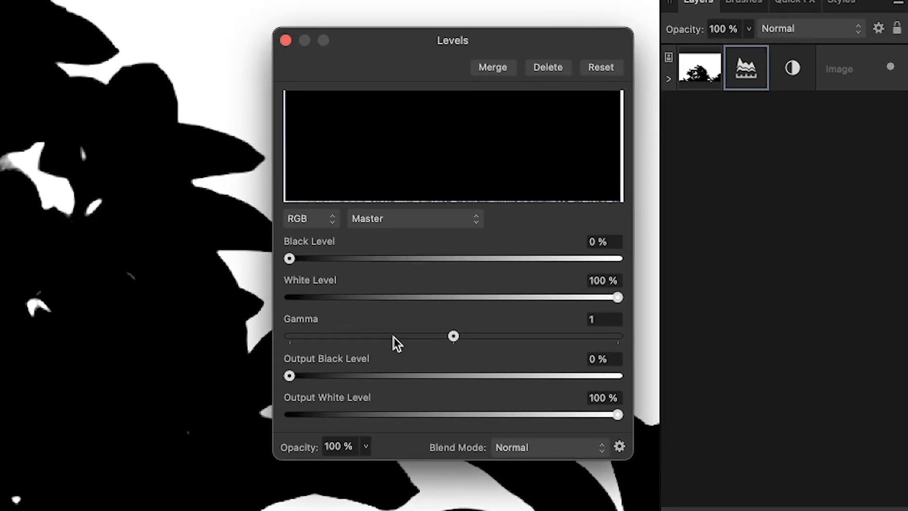
left_click_drag(453, 336, 457, 336)
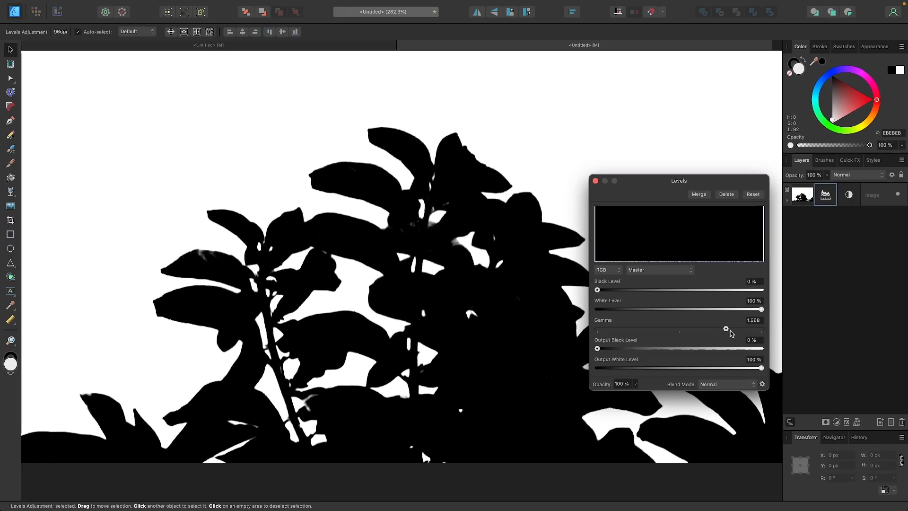
left_click_drag(726, 330, 773, 332)
scroll(239, 251, "up", 4)
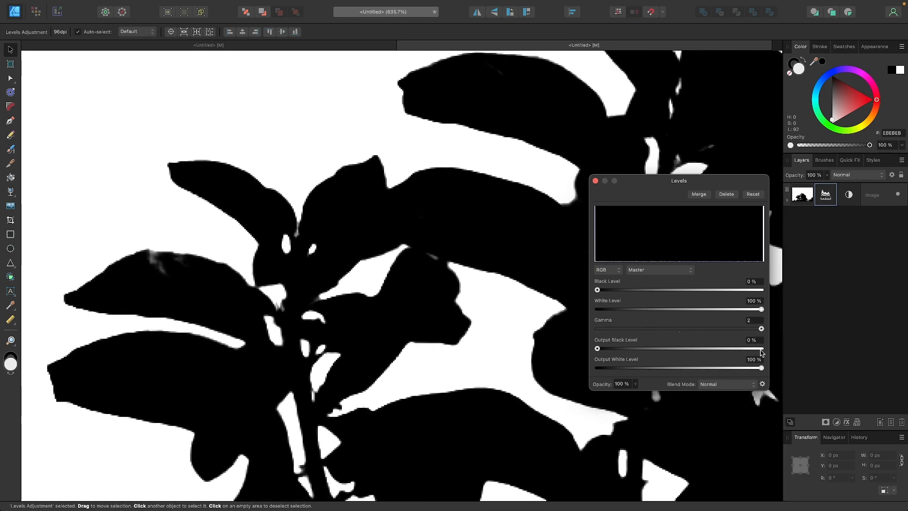
mouse_move(761, 329)
left_mouse_down()
mouse_move(701, 329)
mouse_move(767, 348)
left_mouse_up()
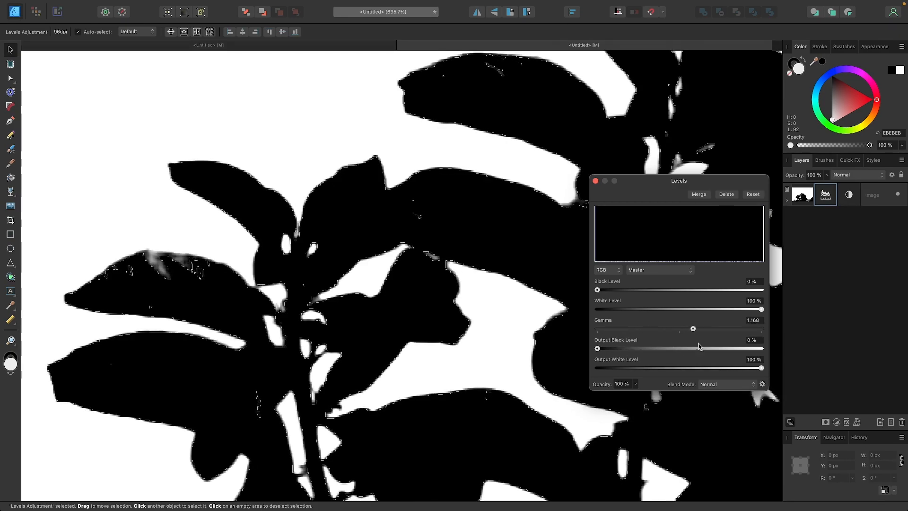
scroll(322, 283, "down", 1)
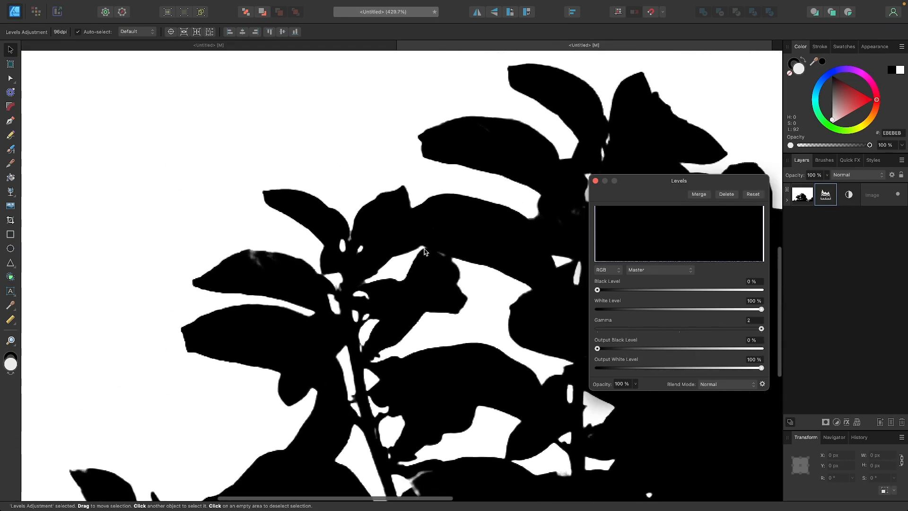
scroll(323, 284, "down", 1)
scroll(322, 284, "down", 1)
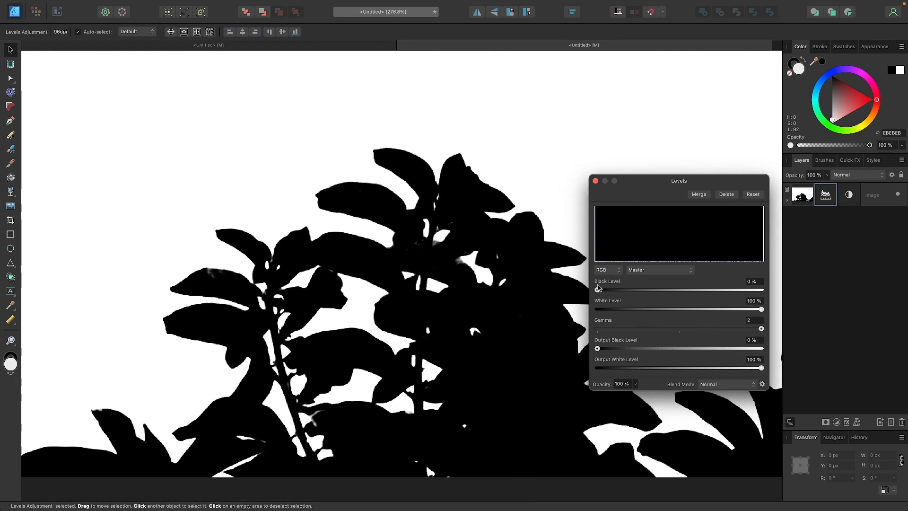
- Set black level 27% and white level 97%, then close the Levels settings
left_click_drag(598, 290, 643, 291)
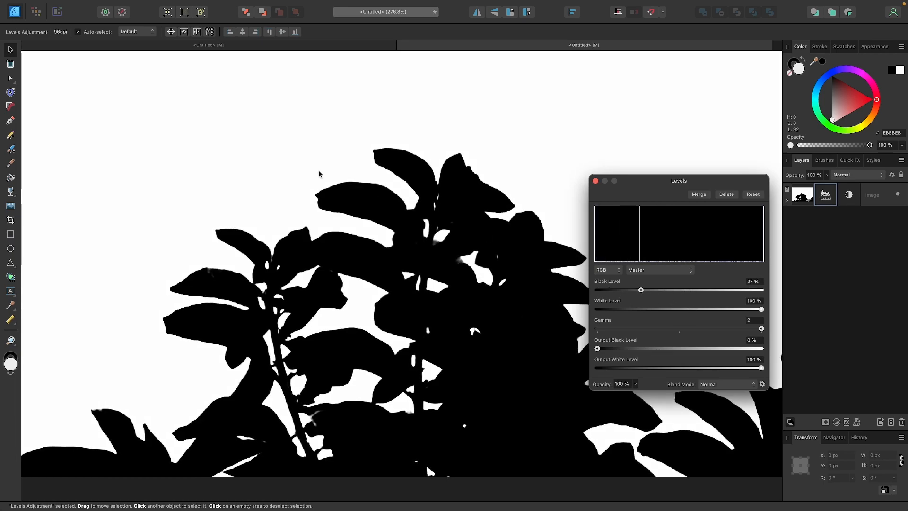
scroll(319, 174, "up", 5)
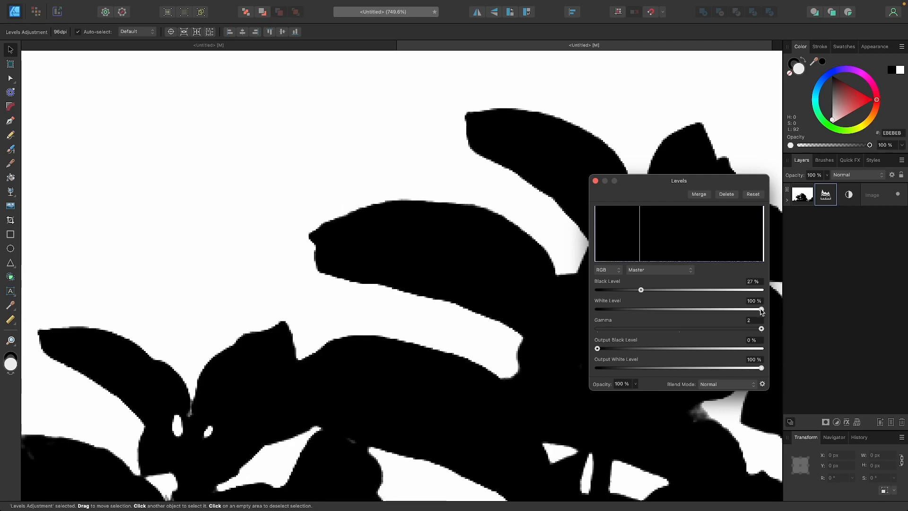
mouse_move(761, 310)
left_mouse_down()
mouse_move(693, 309)
mouse_move(755, 310)
left_mouse_up()
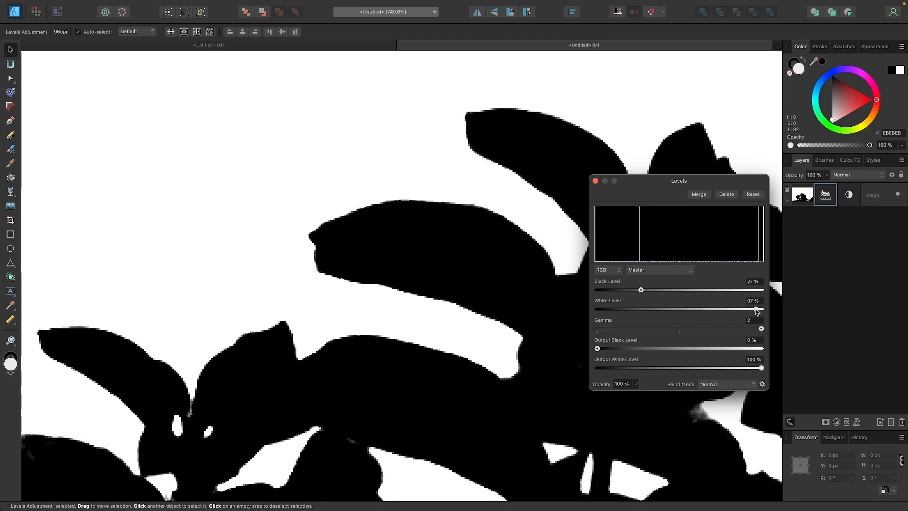
scroll(475, 270, "down", 3)
scroll(476, 270, "down", 3)
scroll(476, 271, "down", 3)
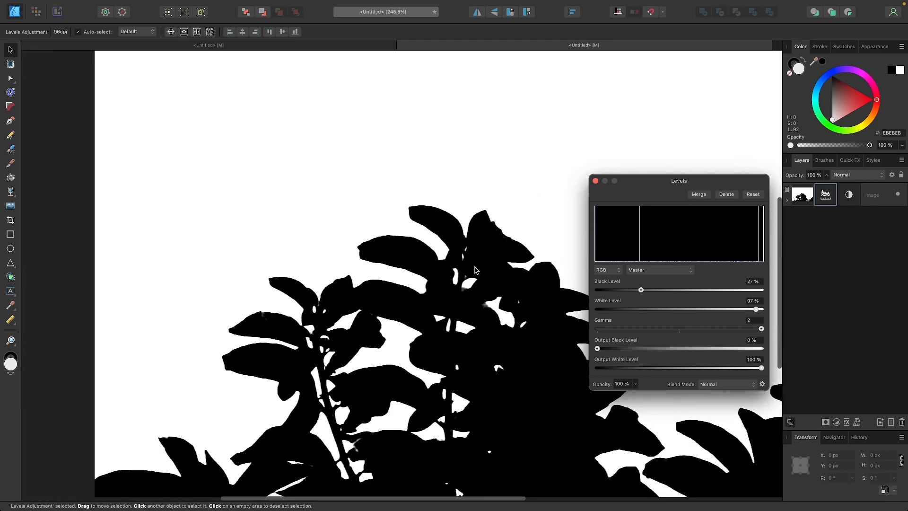
scroll(475, 270, "right", 3)
scroll(475, 271, "right", 2)
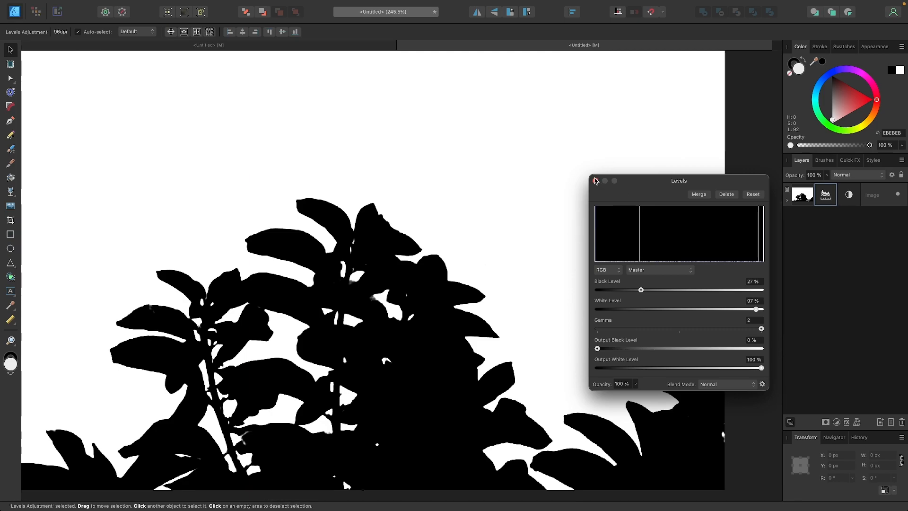
left_click(596, 181)
scroll(519, 201, "down", 1)
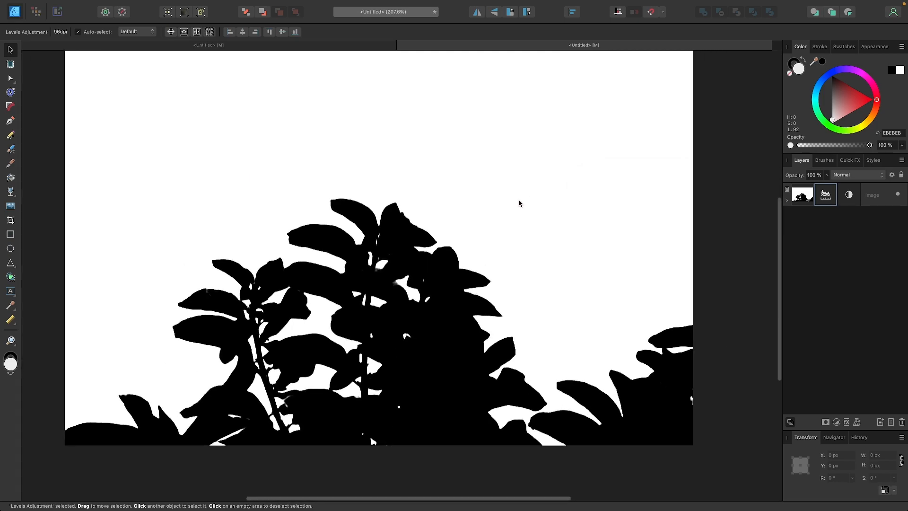
scroll(519, 203, "up", 1)
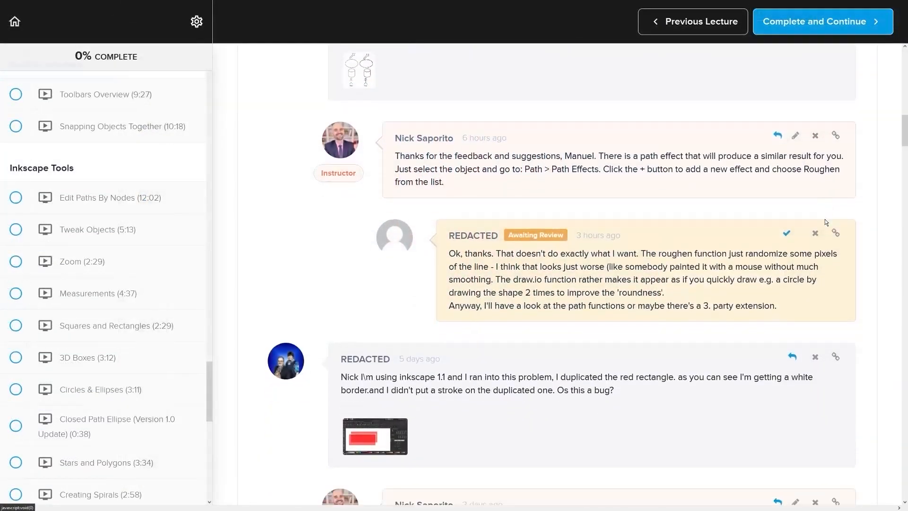
scroll(829, 219, "down", 4)
scroll(840, 217, "down", 1)
scroll(847, 216, "down", 3)
scroll(848, 217, "down", 2)
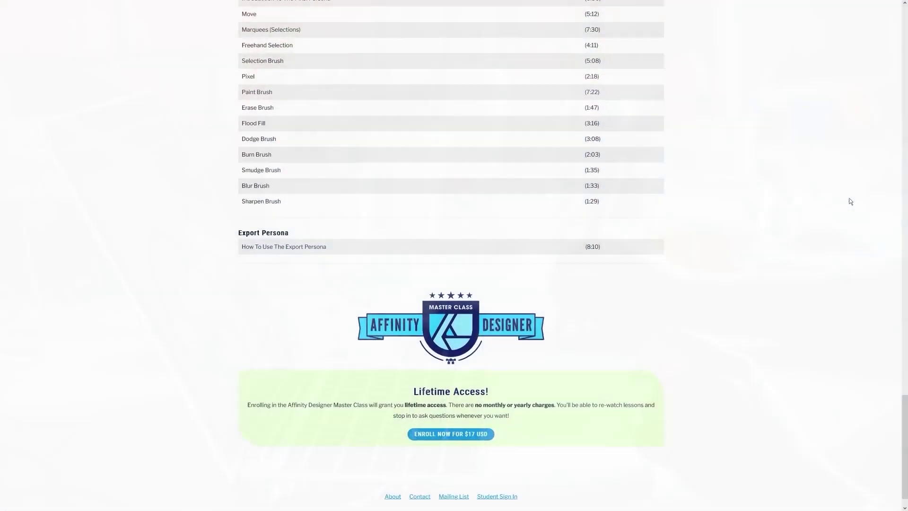
scroll(850, 201, "down", 1)
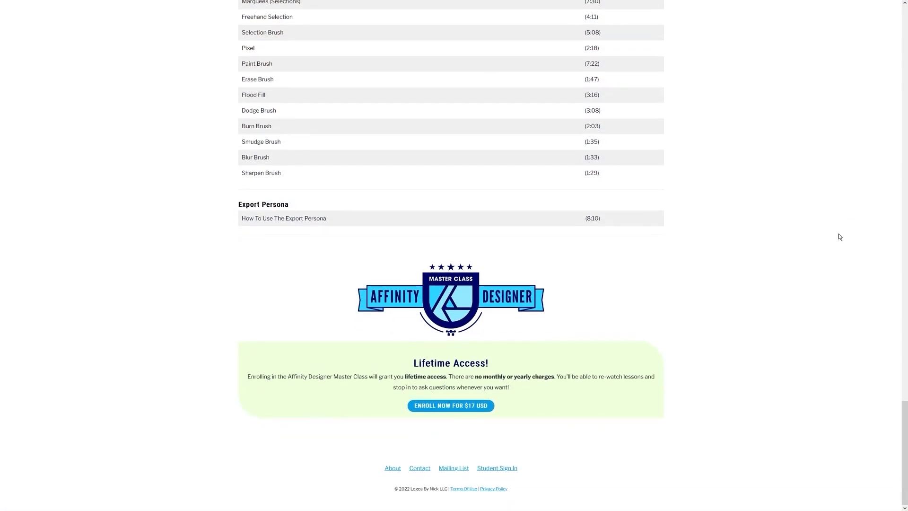